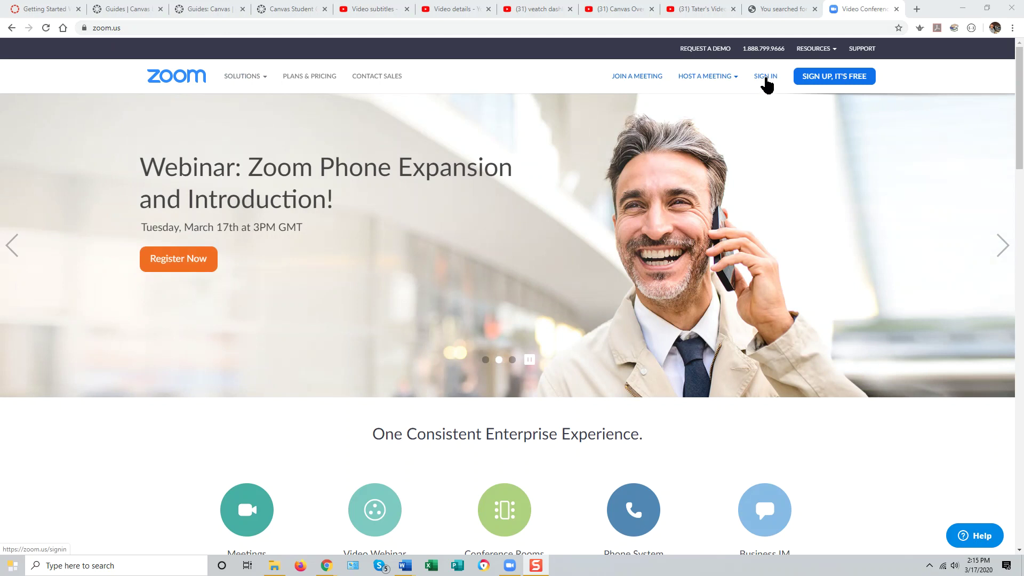
Step: Sign in to the Zoom web portal with the saved account credentials
left_click(765, 78)
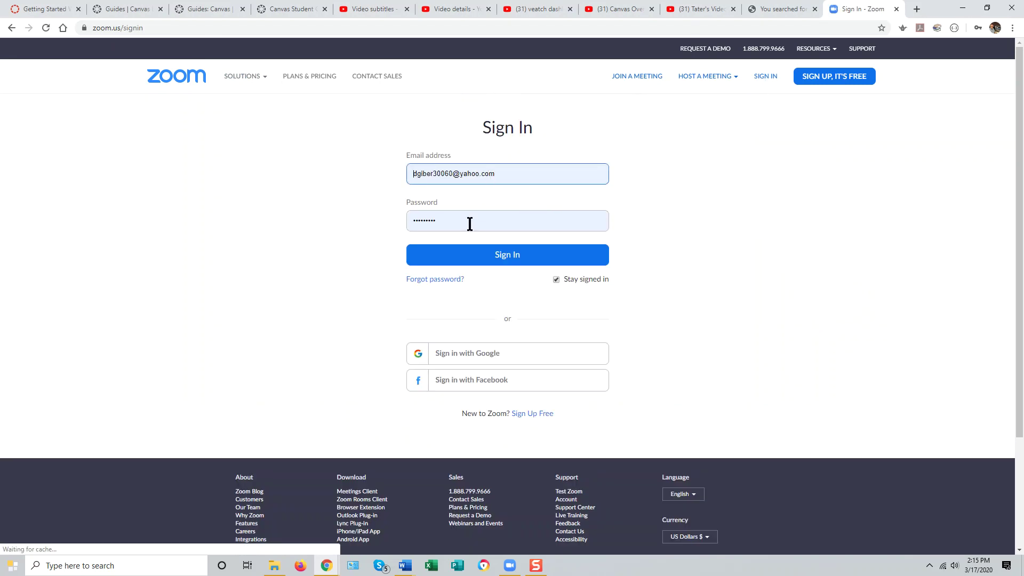
left_click(504, 256)
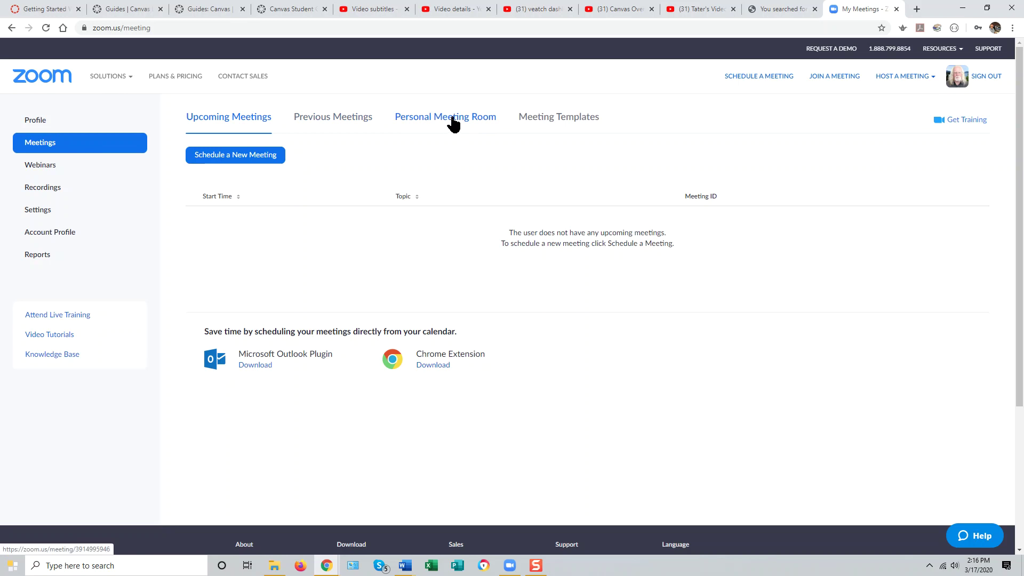
Step: Show the Personal Meeting Room details with its meeting ID and join link
left_click(452, 121)
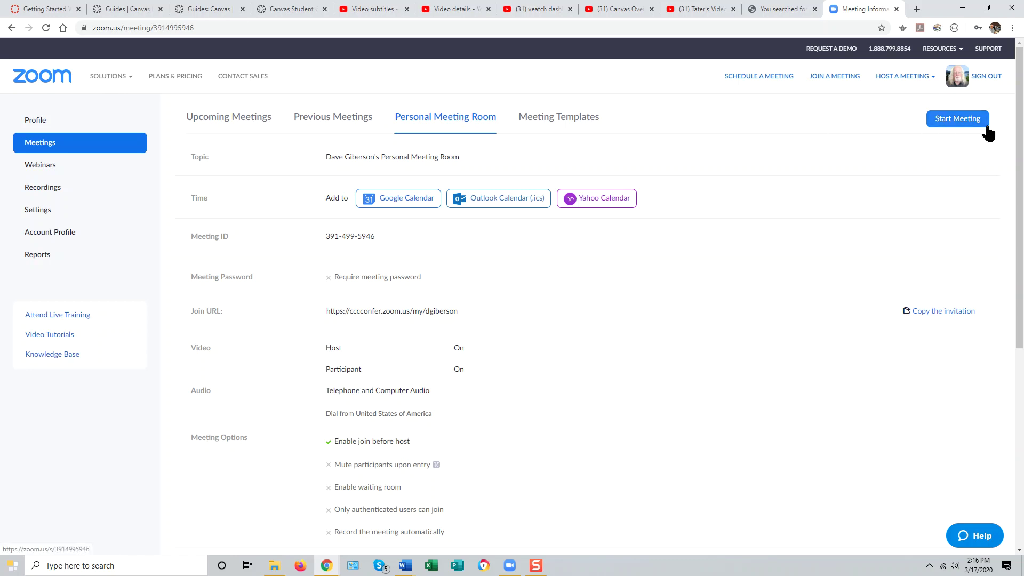
Step: Start the Personal Meeting Room in the Zoom app with computer audio and video on
left_click(956, 120)
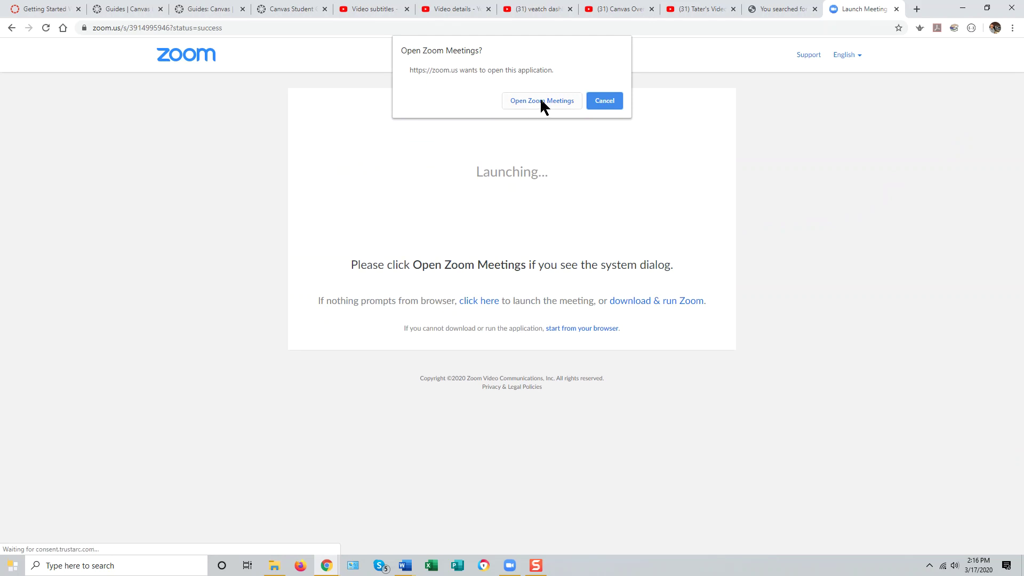
left_click(540, 100)
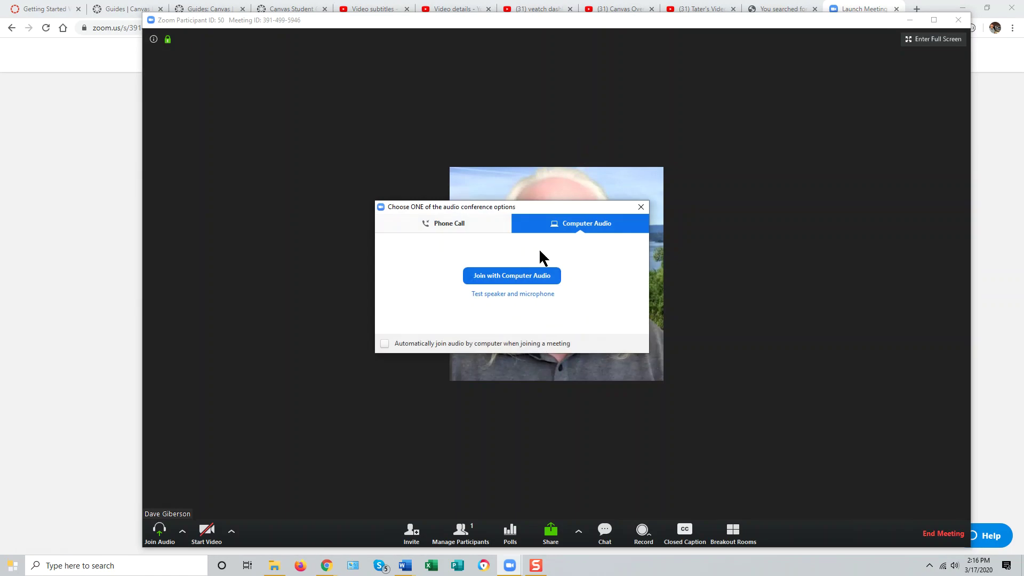
left_click(510, 276)
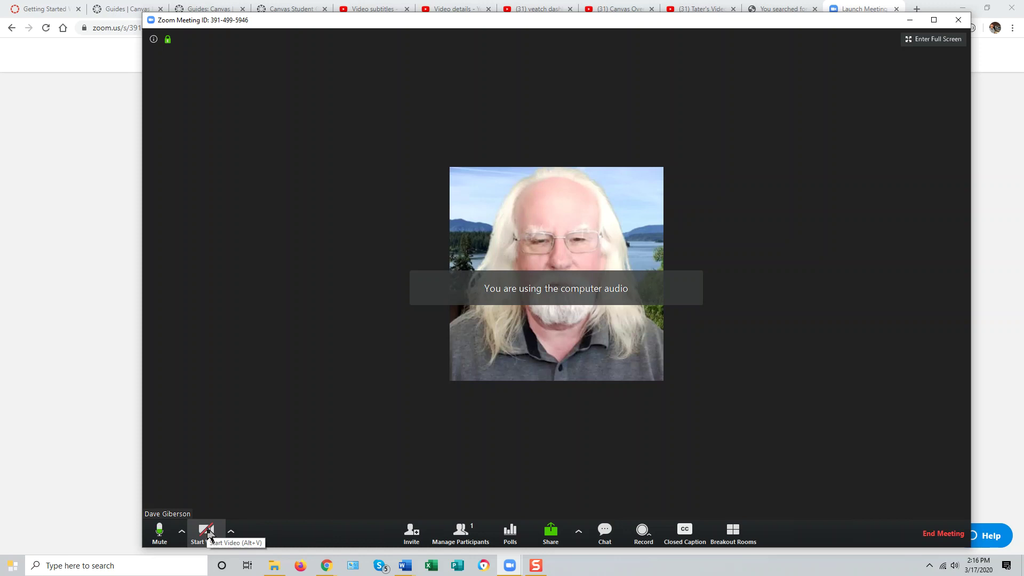
left_click(210, 534)
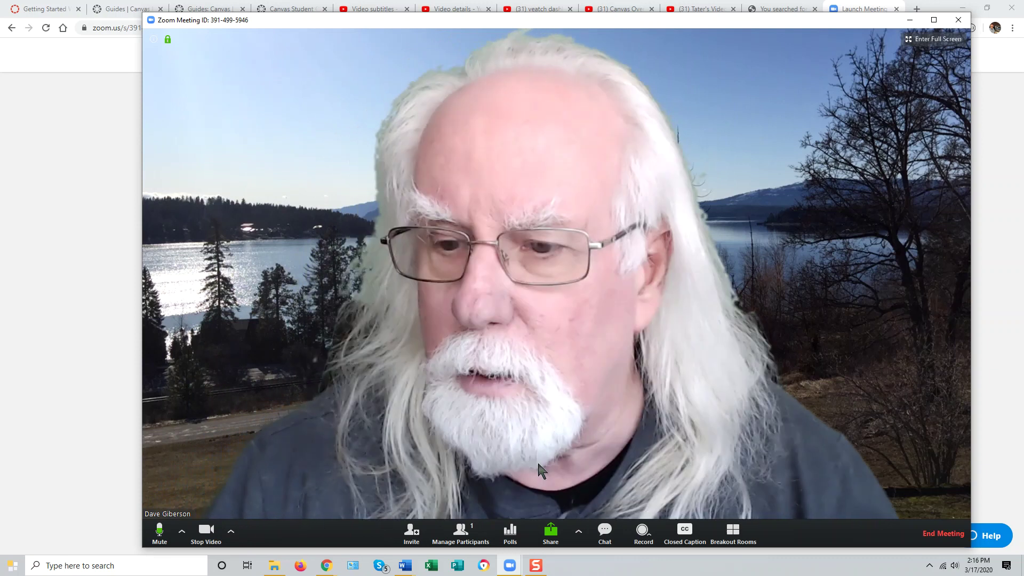
Step: End the personal meeting for all participants
left_click(934, 537)
left_click(500, 318)
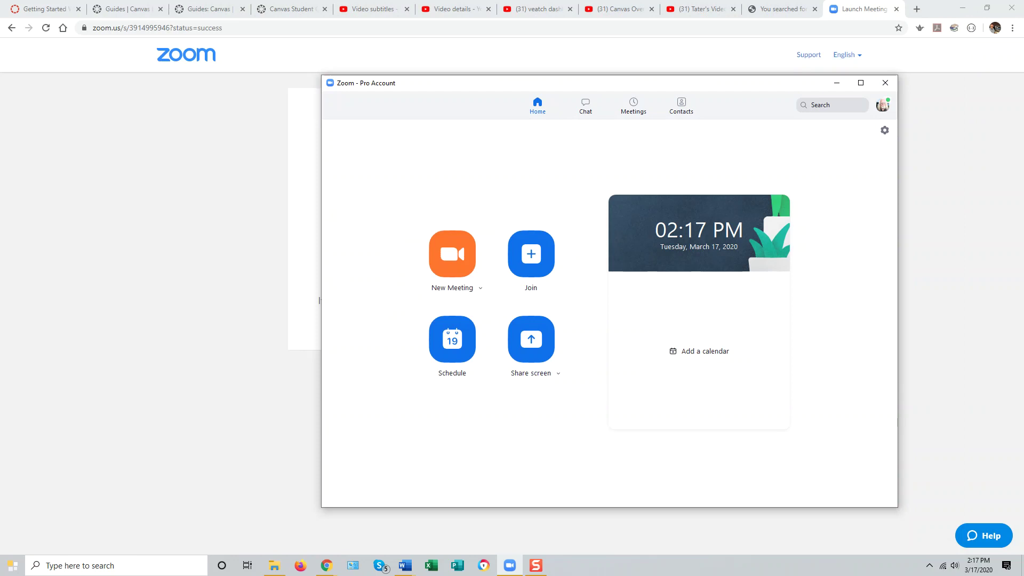
Step: Return from the launch page to the Personal Meeting Room details page
left_click(319, 300)
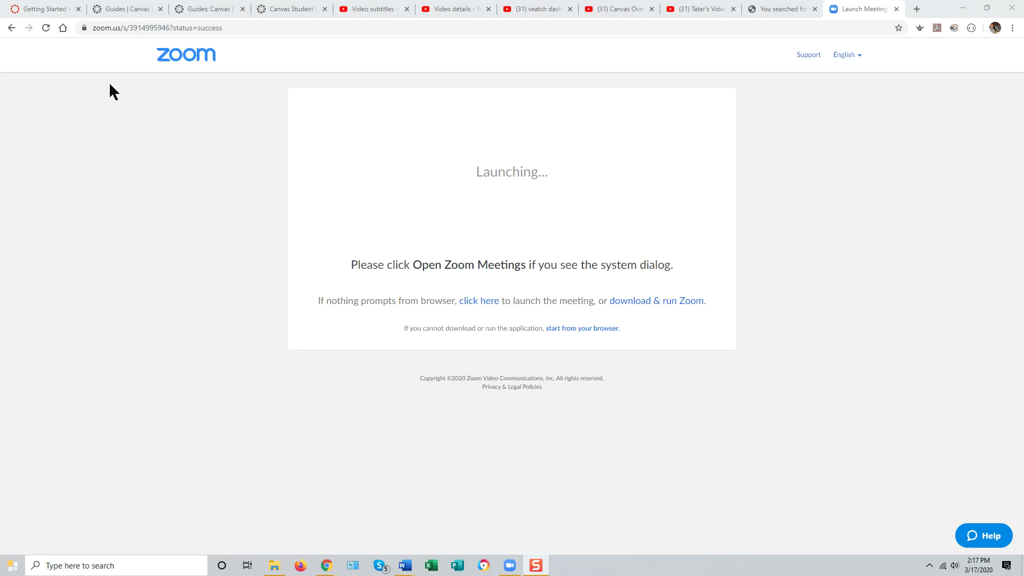
left_click(10, 29)
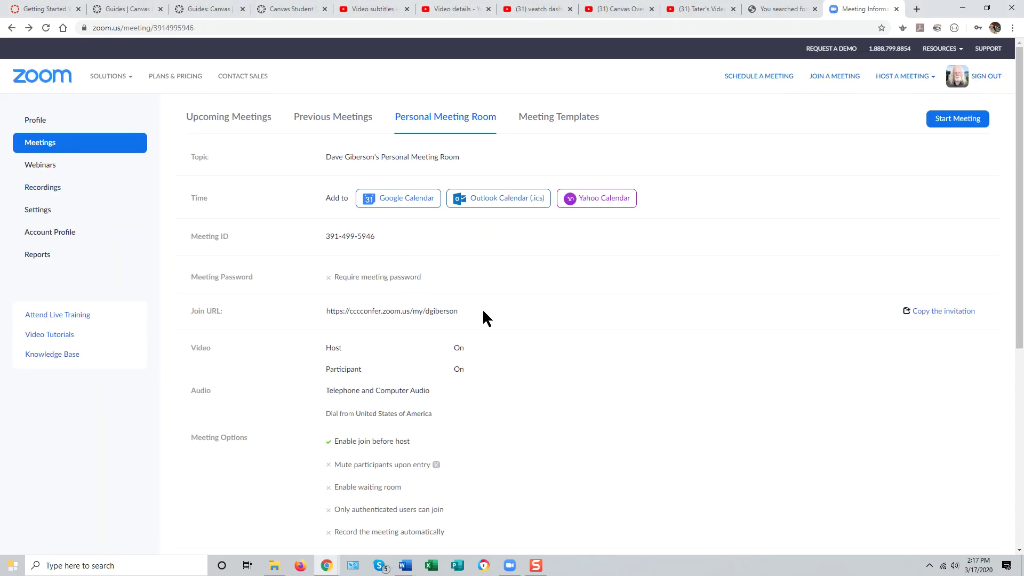
Step: Select the entire fixed join URL on the Personal Meeting Room page
left_click_drag(326, 310, 409, 310)
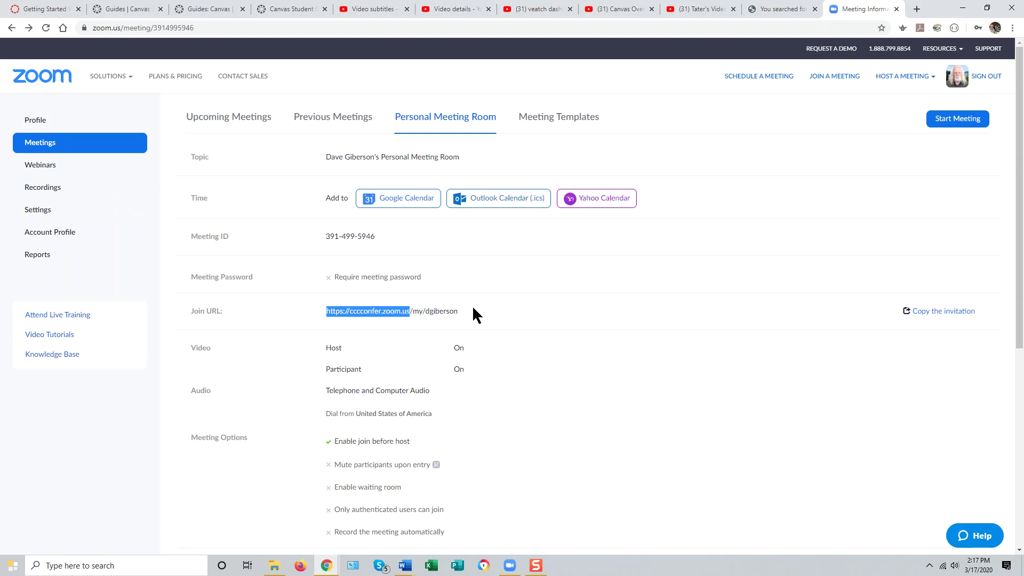
left_click_drag(326, 310, 457, 311)
left_click(456, 311)
left_click_drag(326, 311, 455, 311)
left_click(460, 311)
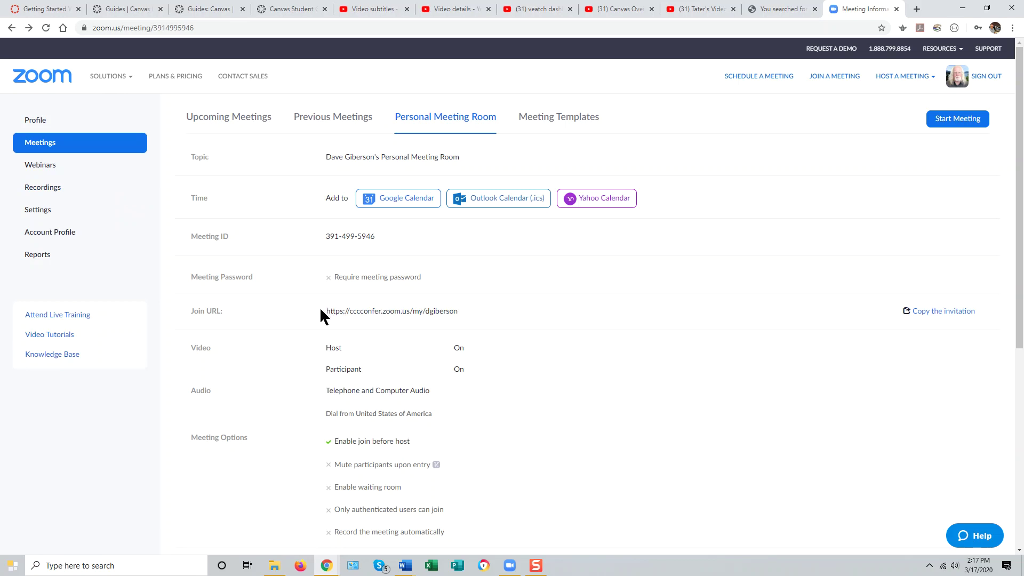
left_click_drag(327, 311, 453, 311)
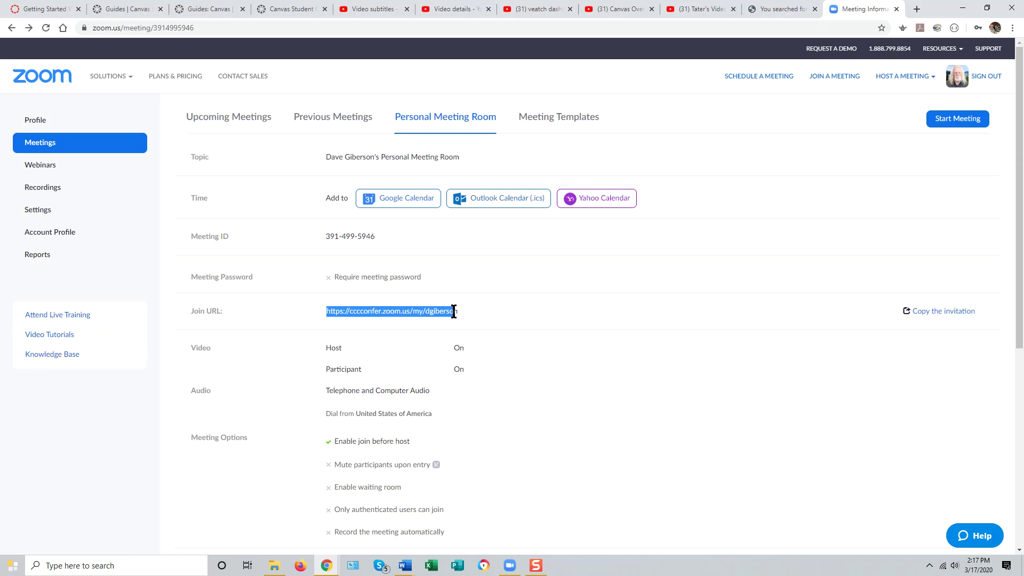
triple_click(458, 310)
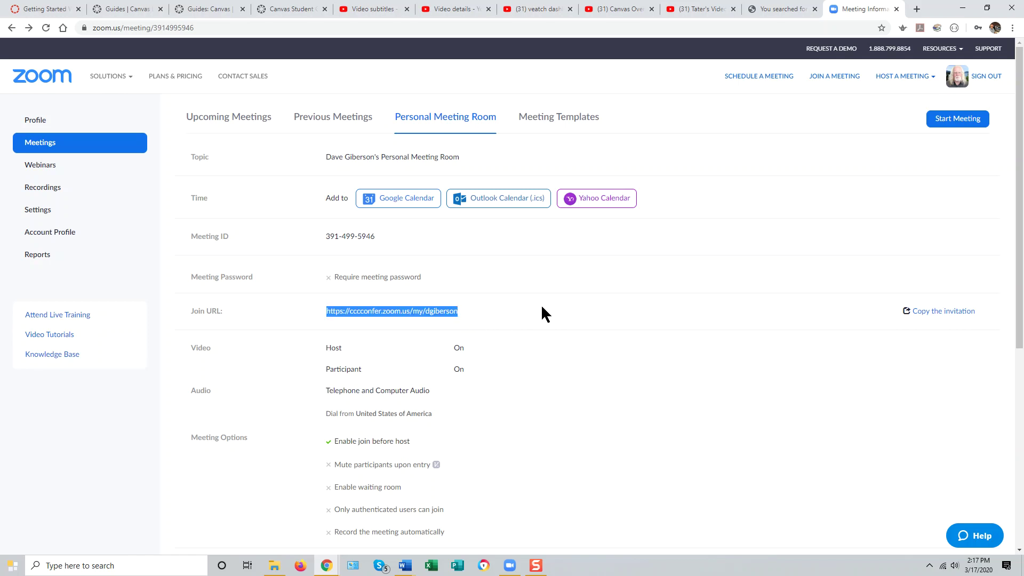